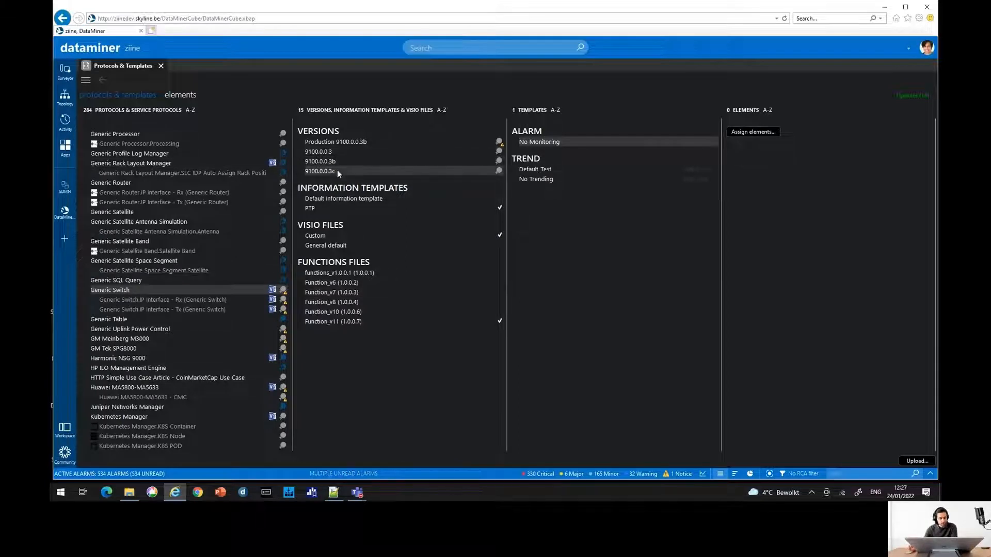
- View the Generic Switch production version 9100.0.0.3b, and open the General data page of the TYO SW[RED]-S02 - Clone element in RCA
click(311, 143)
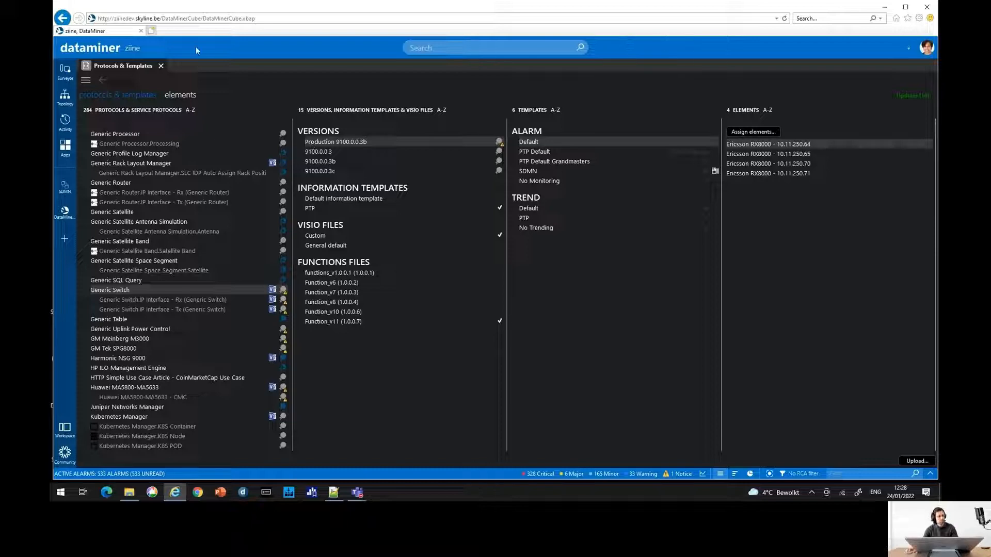
click(65, 71)
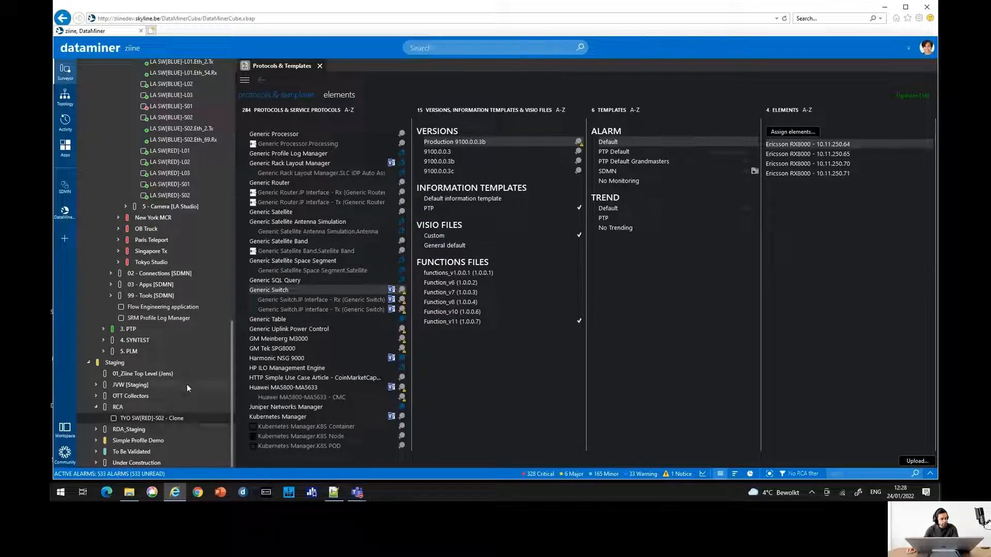
click(159, 418)
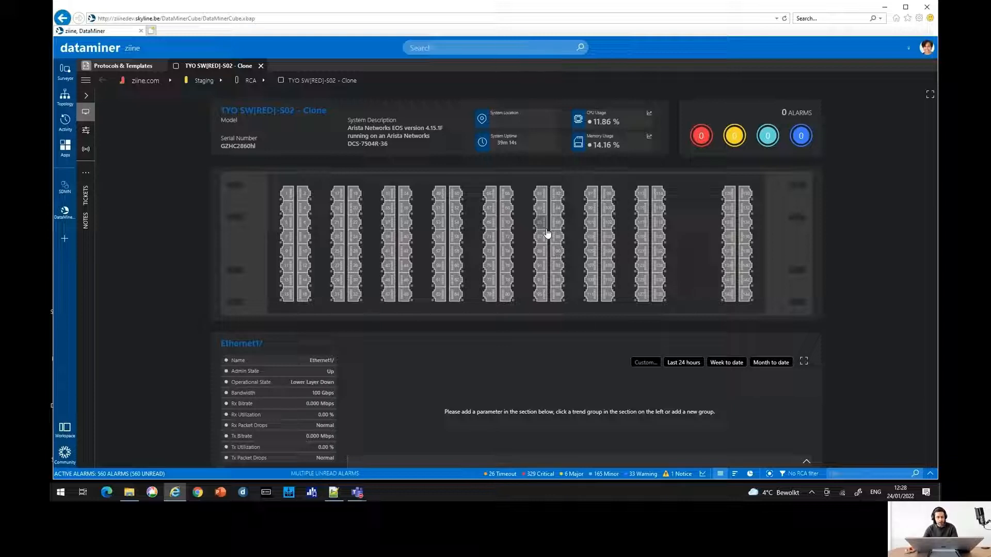
click(86, 130)
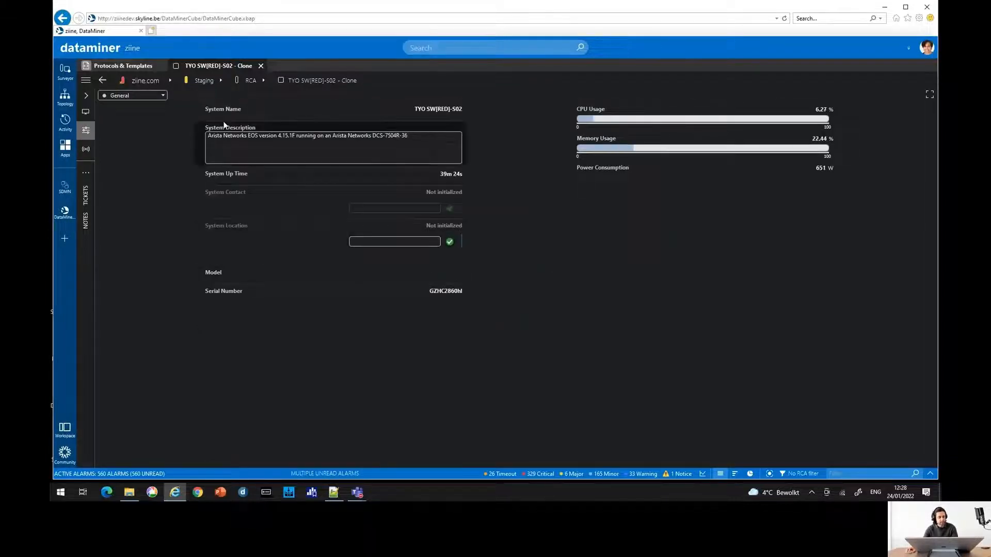
mouse_move(379, 128)
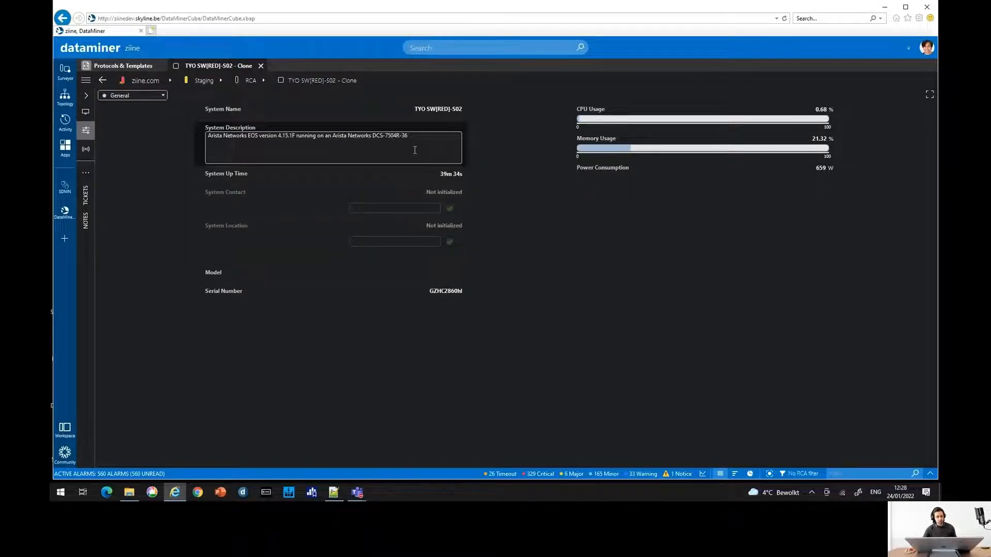
- Switch to Notepad++ and find the parameter with id="500" in Protocol.xml
key(alt+Tab)
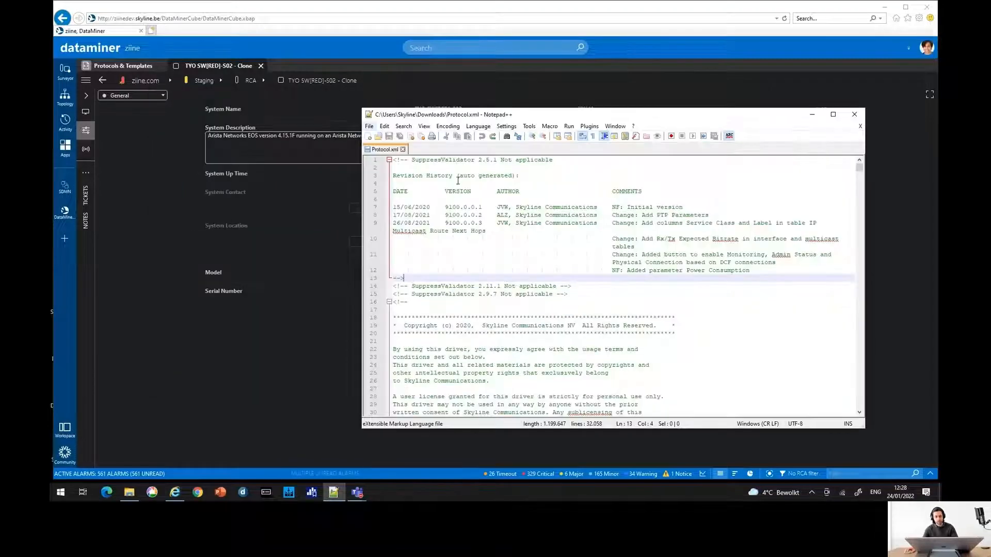
drag(515, 118, 452, 79)
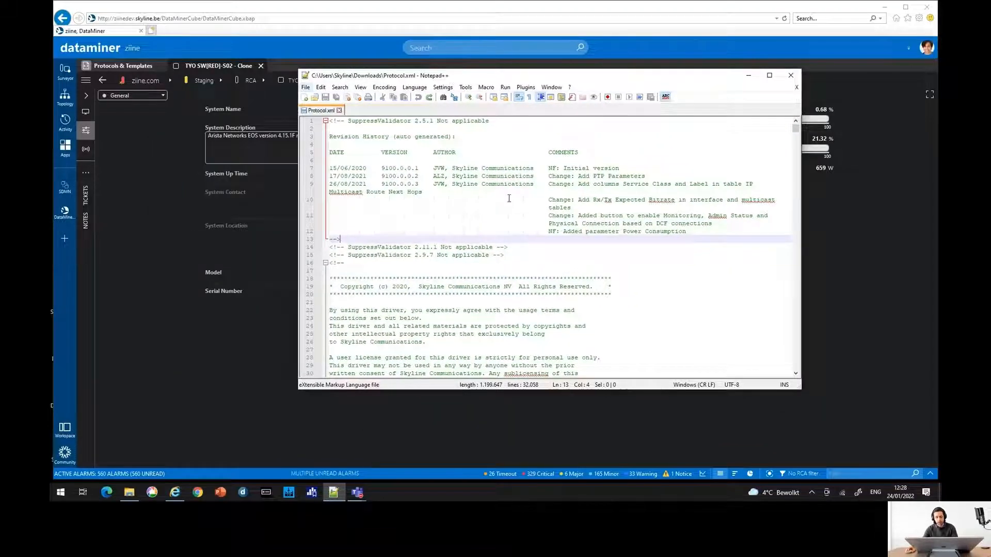
scroll(519, 196, down, 4)
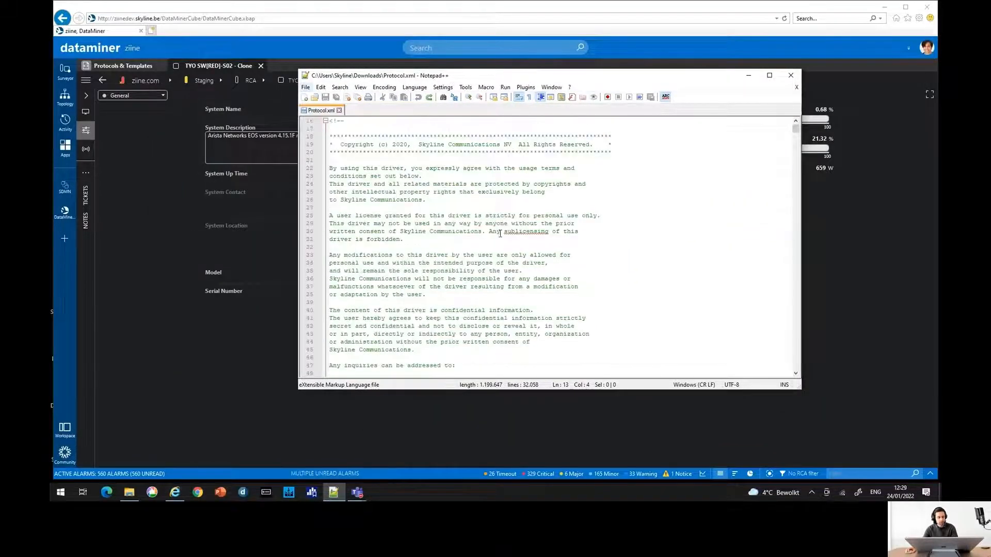
click(494, 239)
double_click(494, 239)
key(ctrl+f)
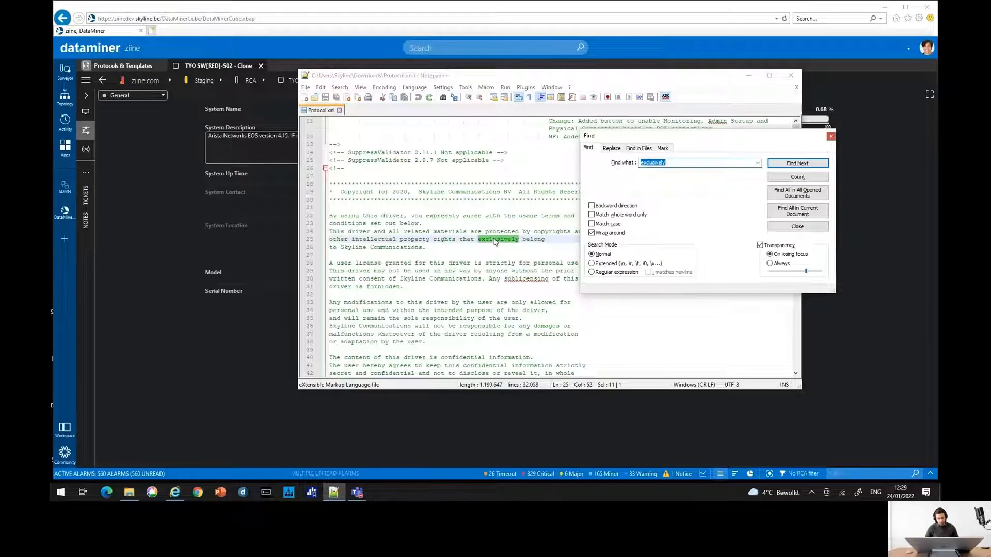
text(id=")
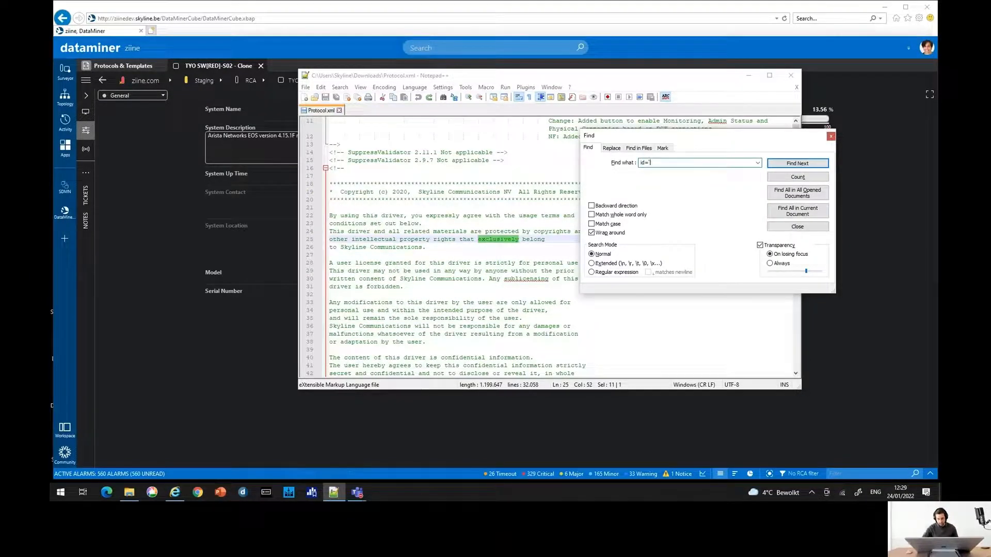
text(500")
key(Return)
click(554, 250)
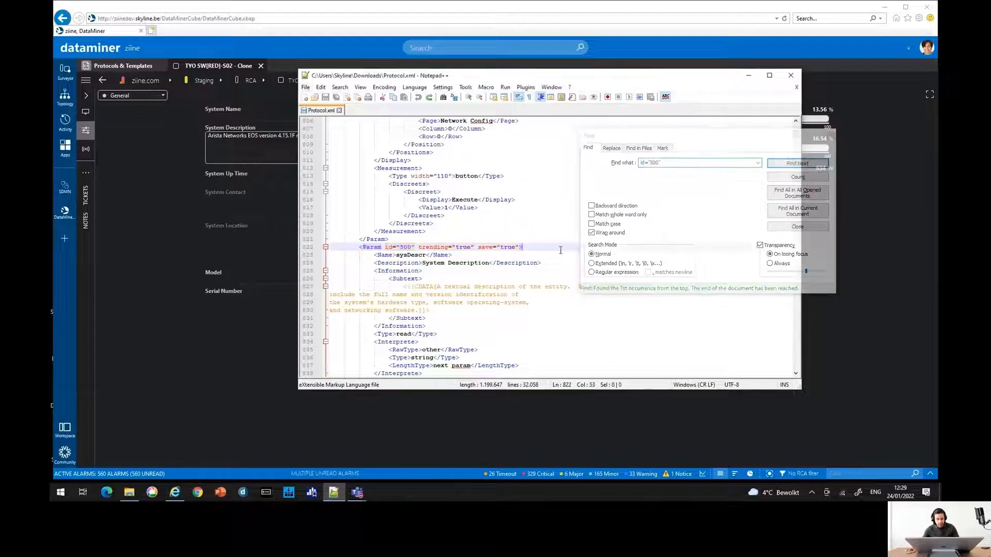
- Change the description of the sysDescr parameter to "Additional System Information"
scroll(553, 250, down, 2)
click(489, 215)
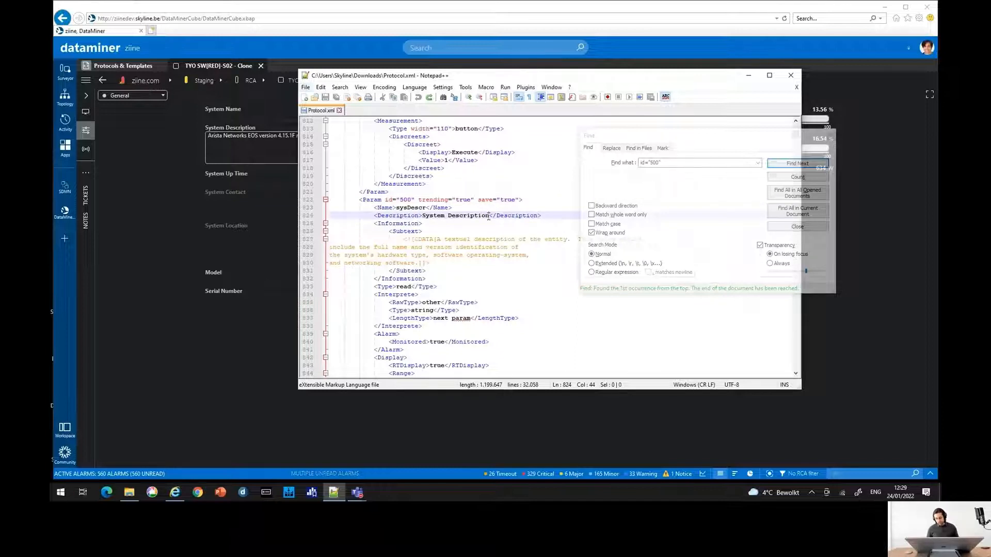
double_click(488, 216)
key(ctrl+shift+Left)
text(Additoionalk)
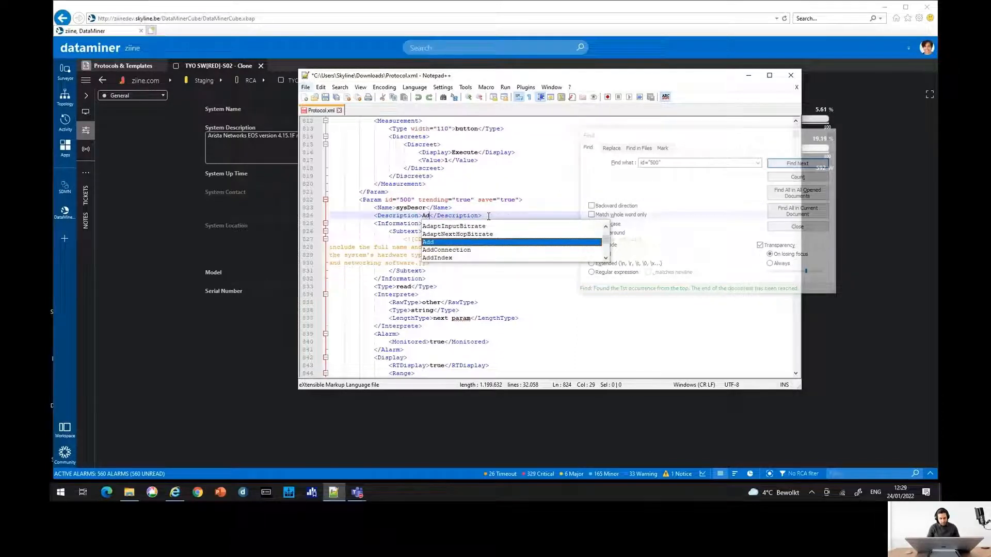
key(ctrl+BackSpace)
text(Additional )
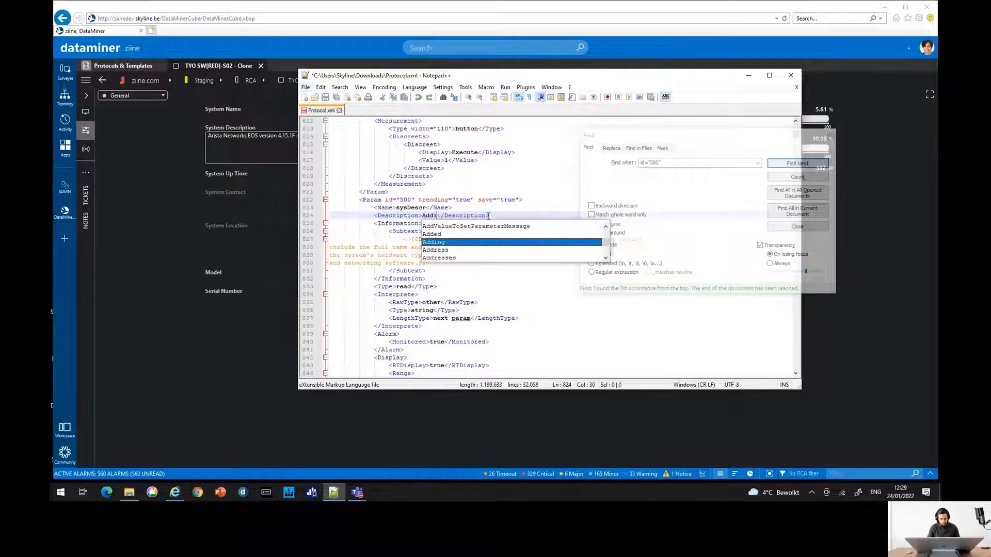
text(System Informatio)
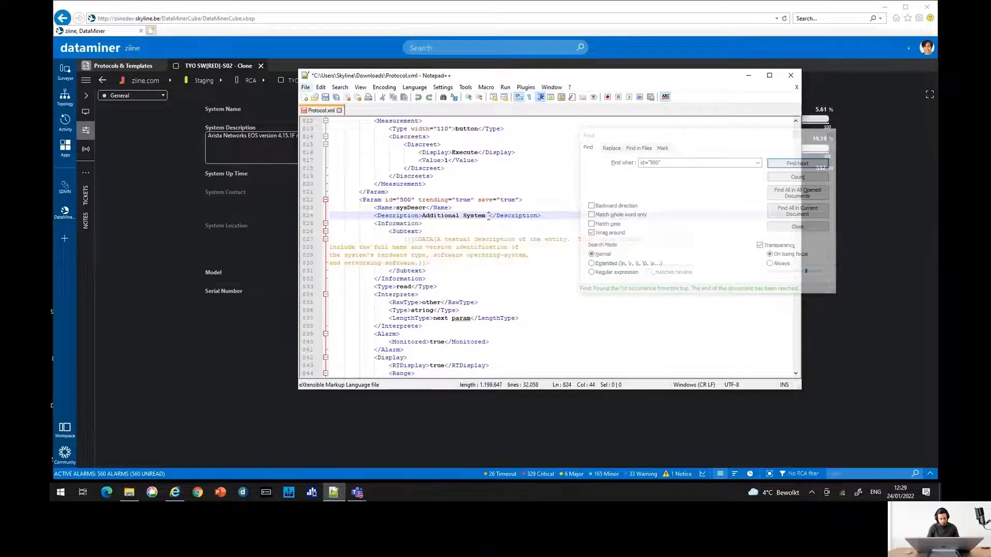
text(n)
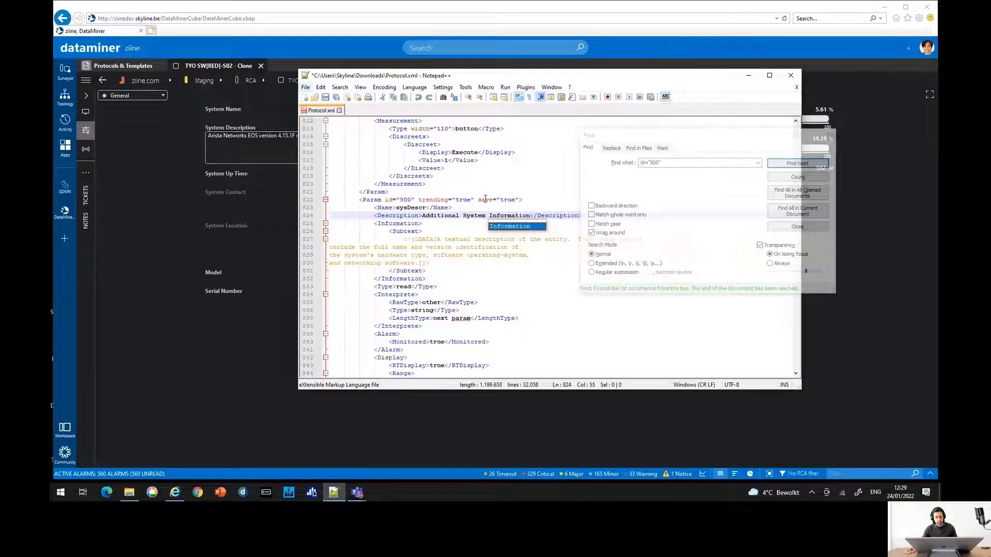
click(485, 200)
- Set the protocol's Version tag near the beginning of the file to 9100.0.0.3d and save Protocol.xml
scroll(487, 201, up, 20)
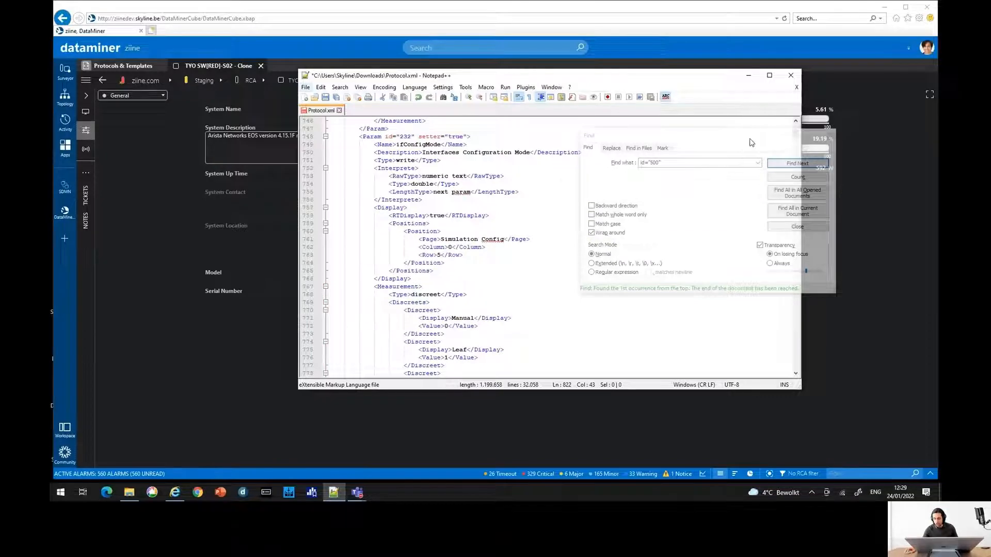
drag(749, 137, 733, 190)
drag(795, 133, 794, 126)
scroll(429, 277, down, 16)
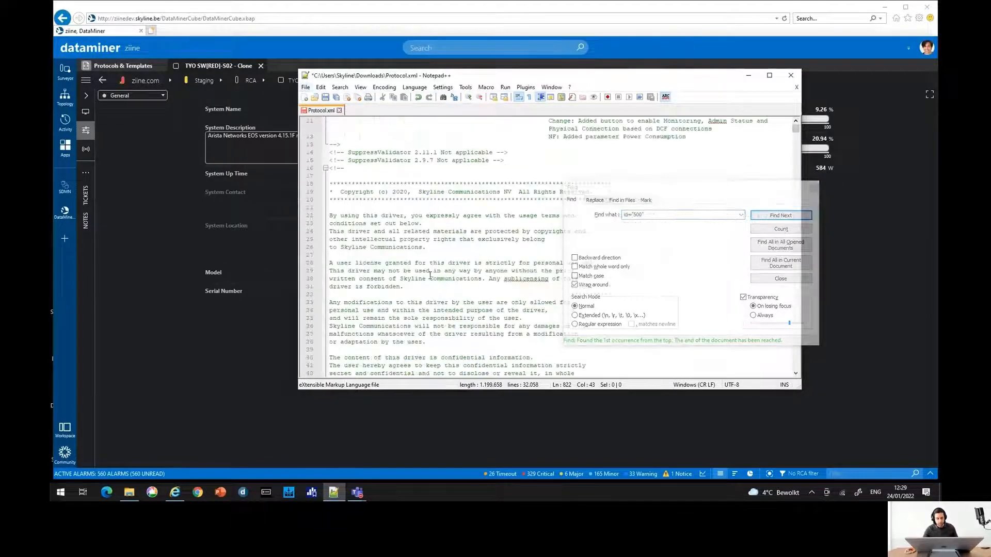
scroll(429, 278, down, 1)
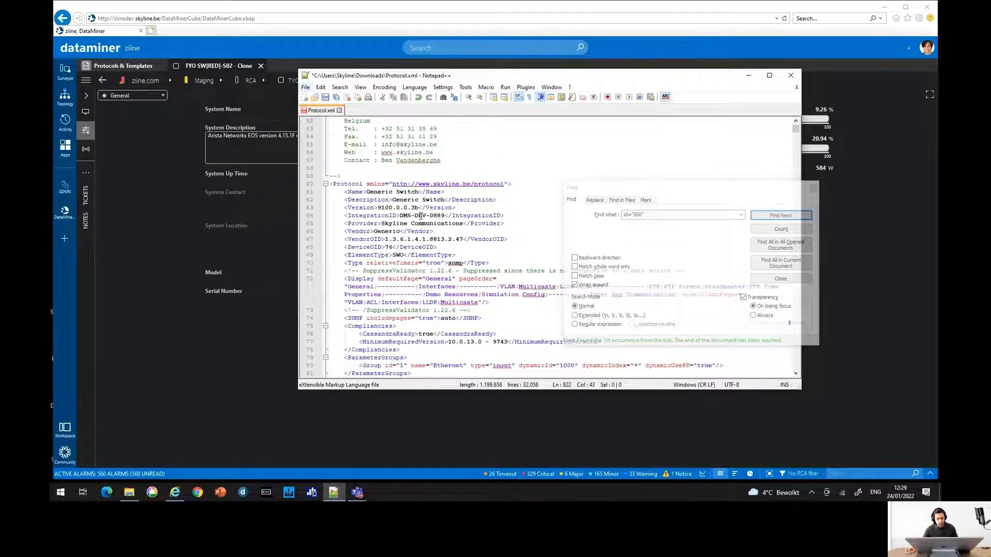
click(419, 207)
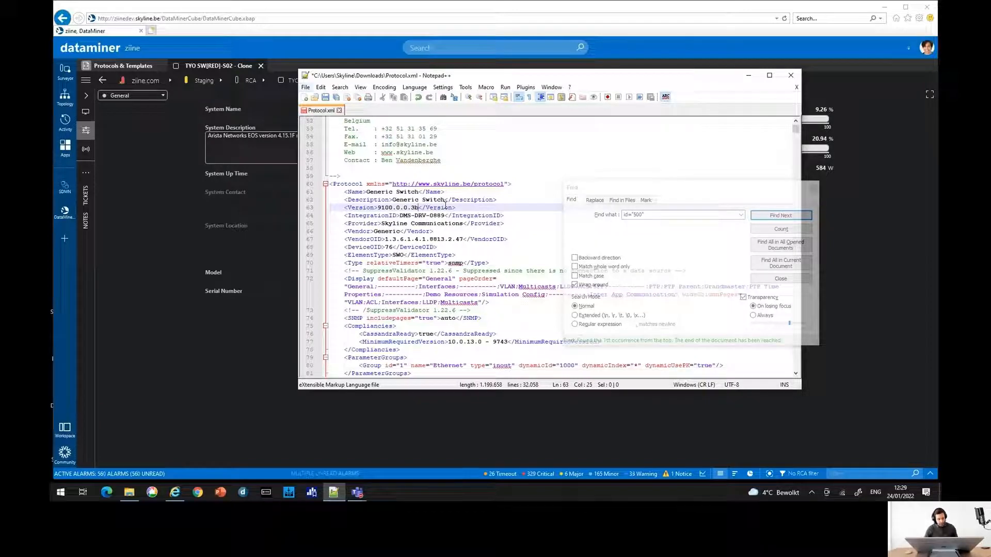
key(BackSpace)
text(d)
click(458, 224)
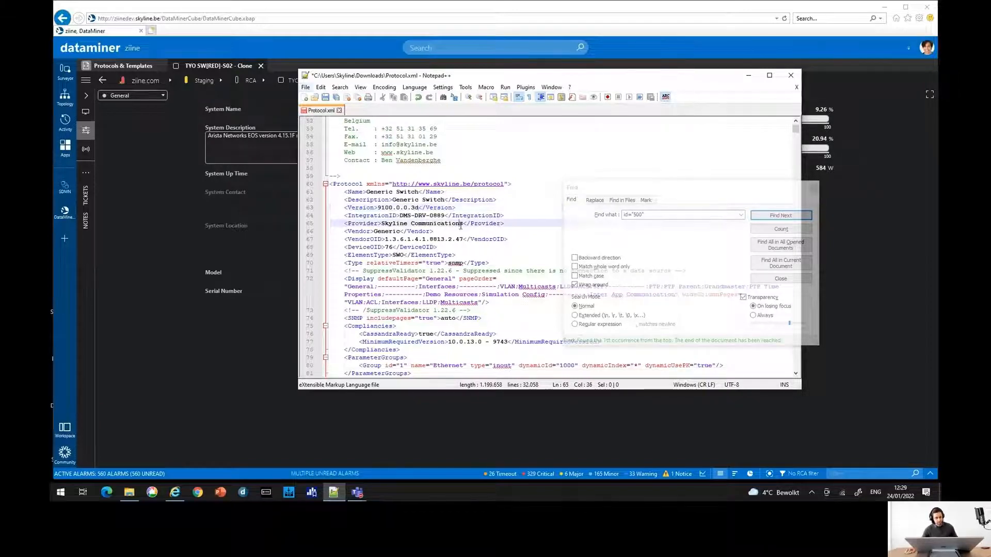
key(ctrl+s)
- Return to DataMiner and upload Protocol.xml from the Downloads folder to Protocols & Templates
click(196, 386)
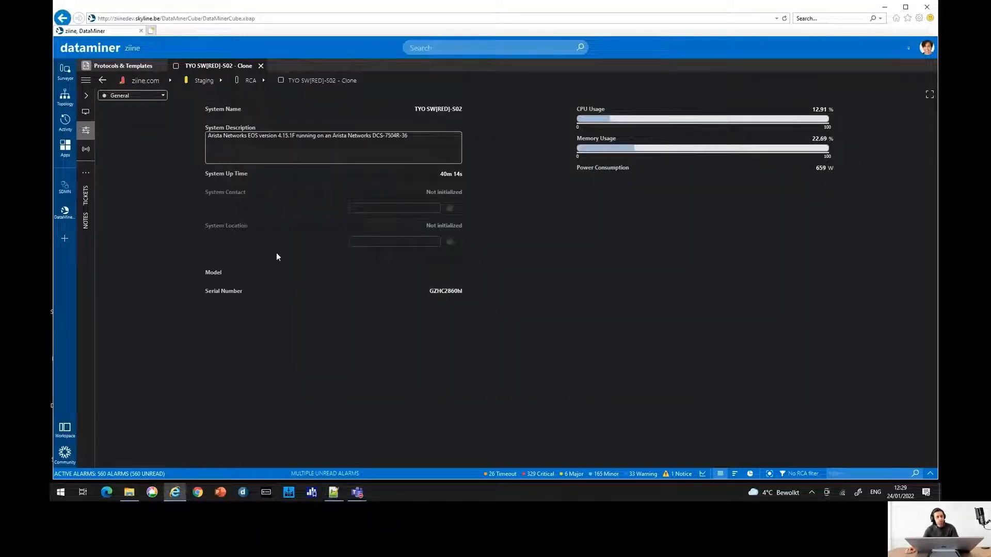
click(123, 66)
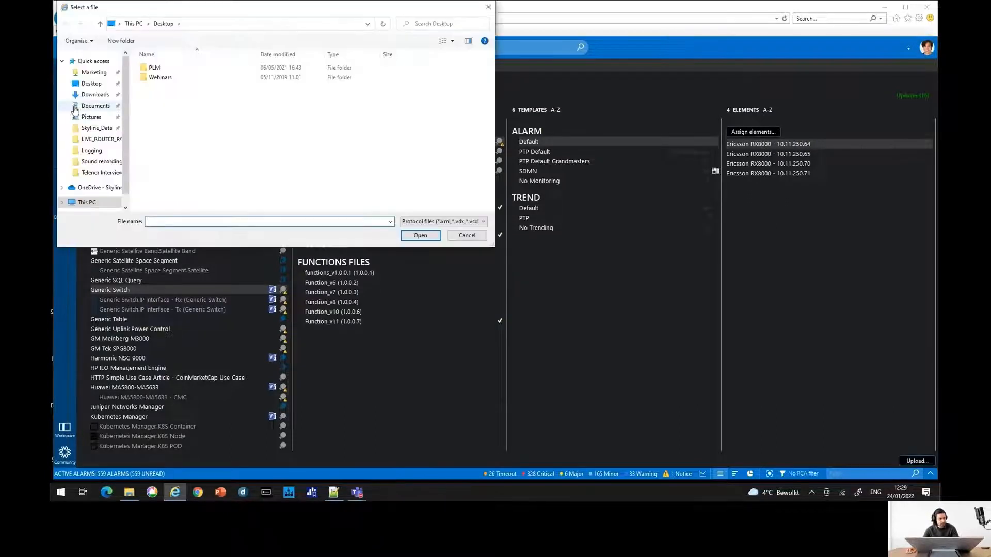
click(93, 94)
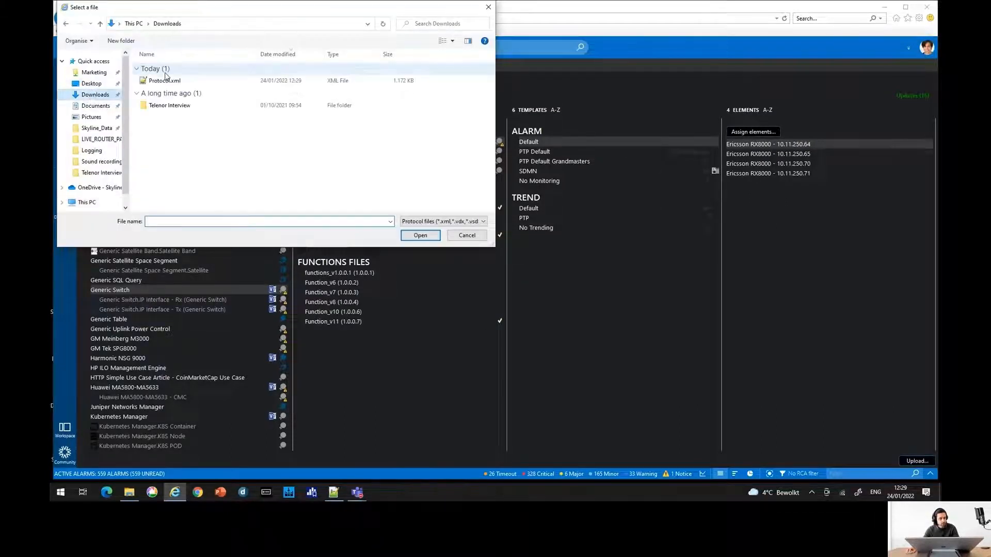
double_click(161, 80)
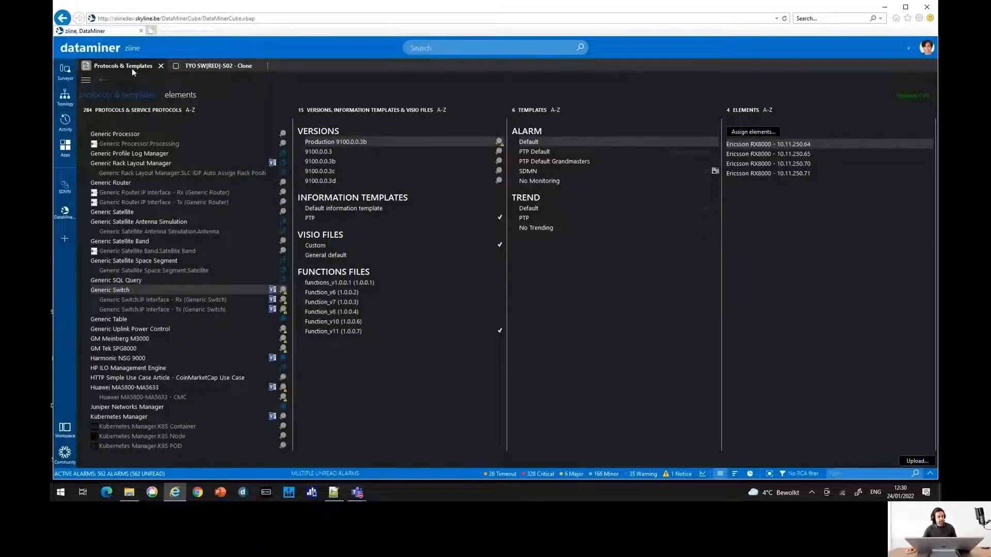
- Edit the TYO SW[RED]-S02 - Clone element to use Generic Switch protocol version 9100.0.0.3d and apply the change
click(65, 75)
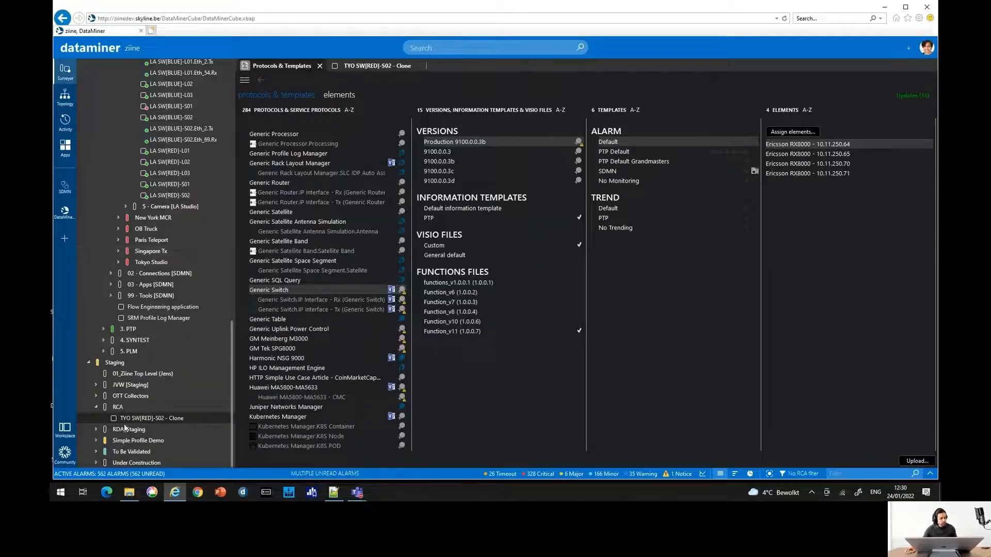
right_click(138, 421)
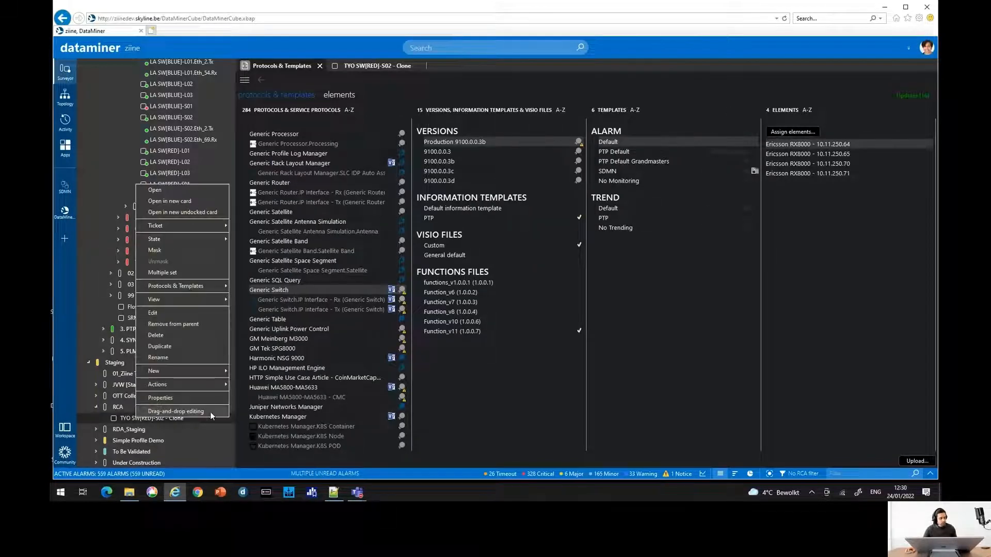
mouse_move(166, 386)
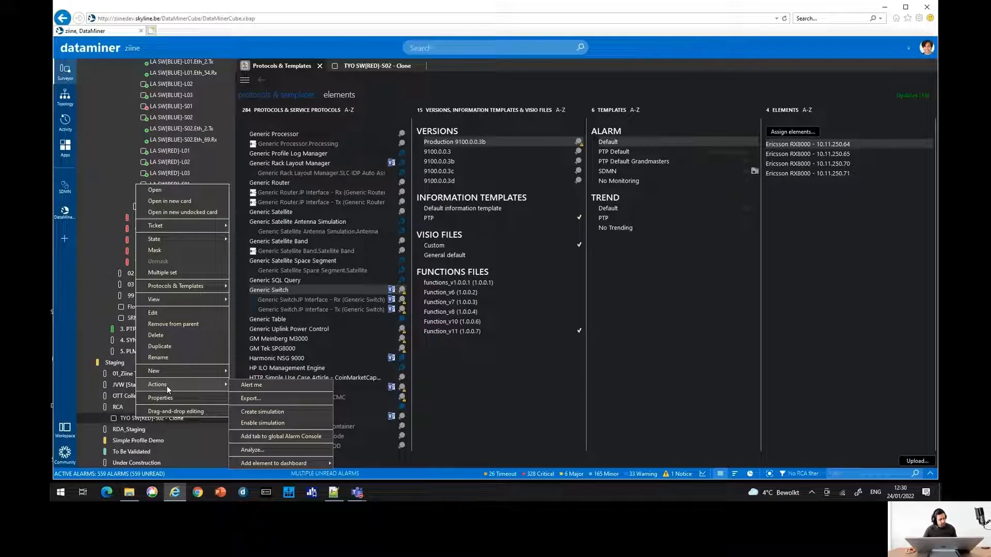
click(162, 314)
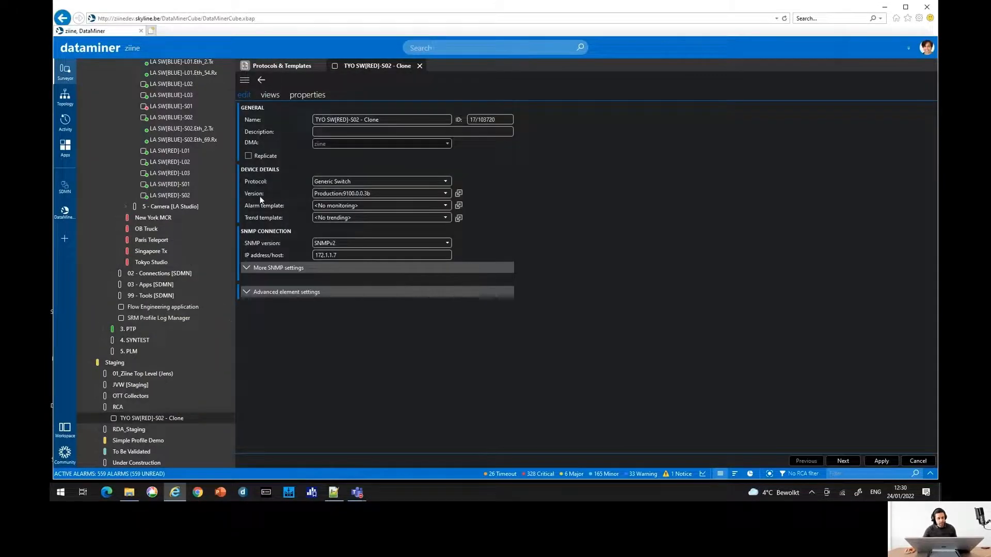
click(442, 191)
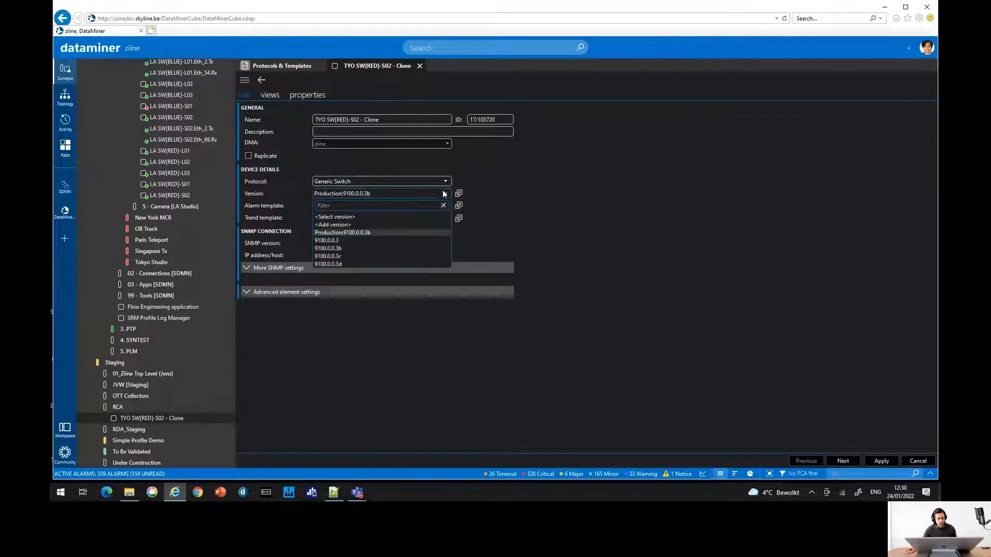
click(334, 263)
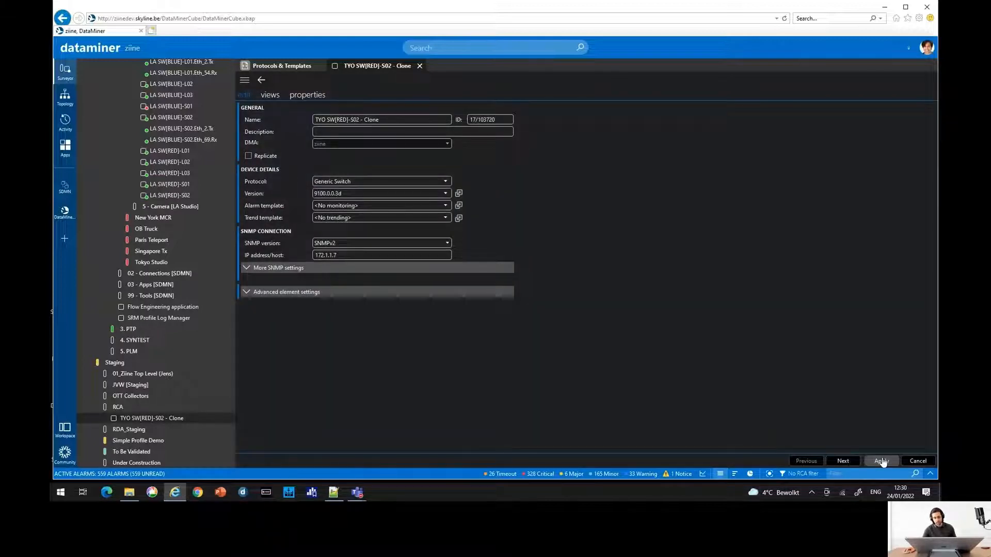
click(881, 460)
- Show the clone element's General data page and inspect the renamed system description parameter and its tooltip
click(245, 112)
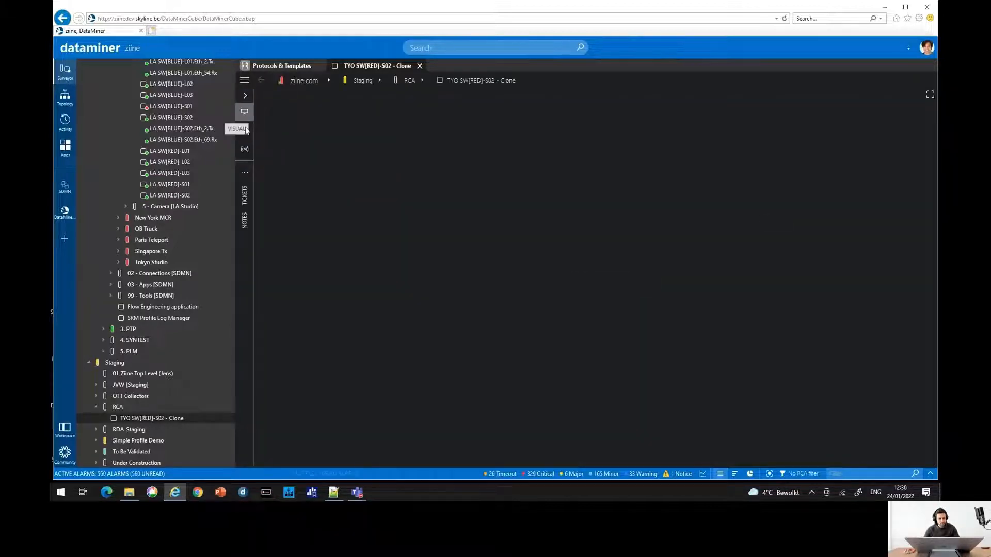
click(245, 130)
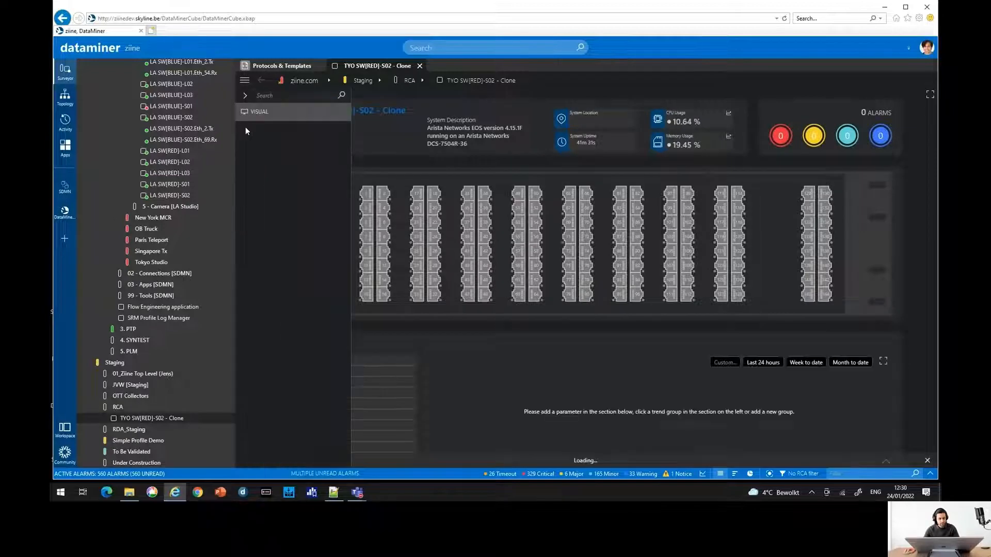
click(245, 96)
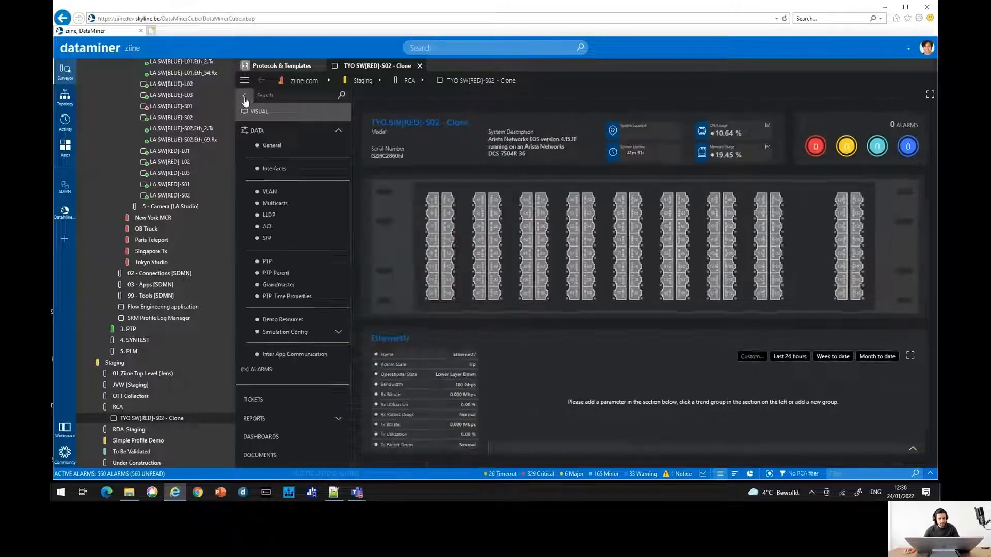
click(265, 130)
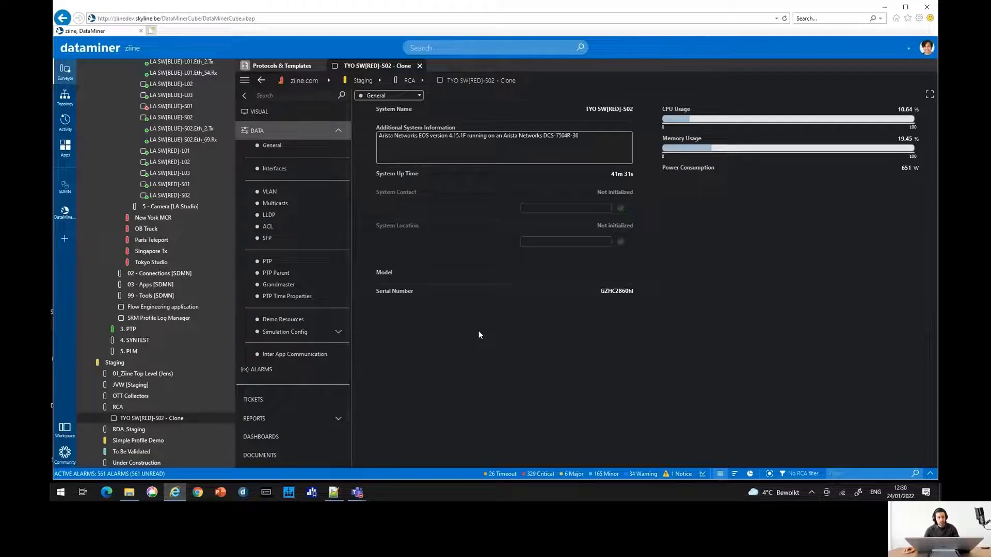
click(70, 72)
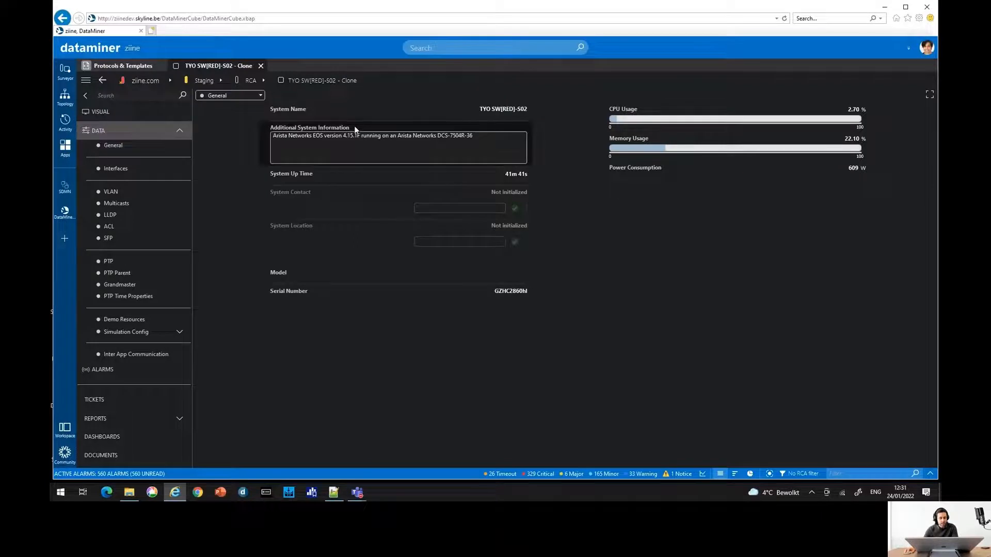
mouse_move(333, 130)
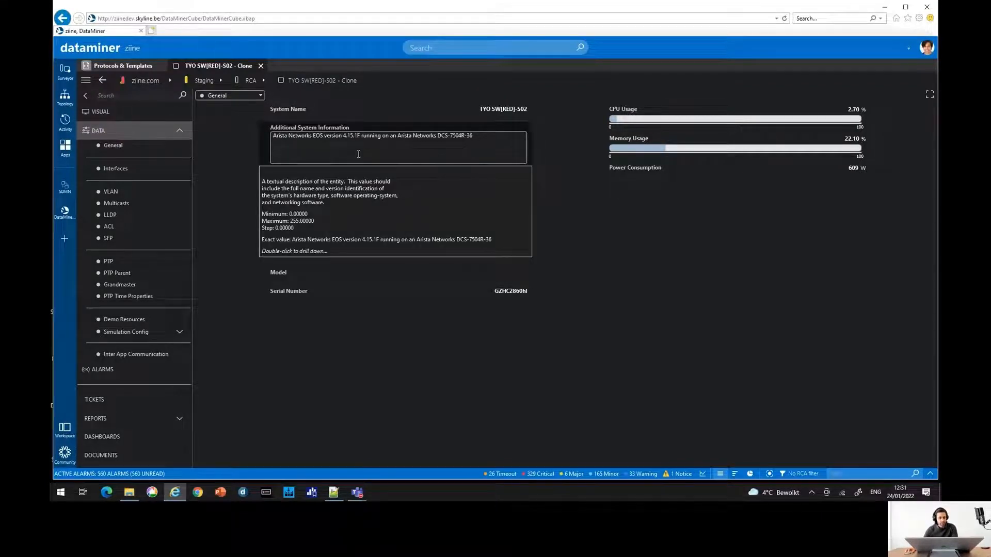